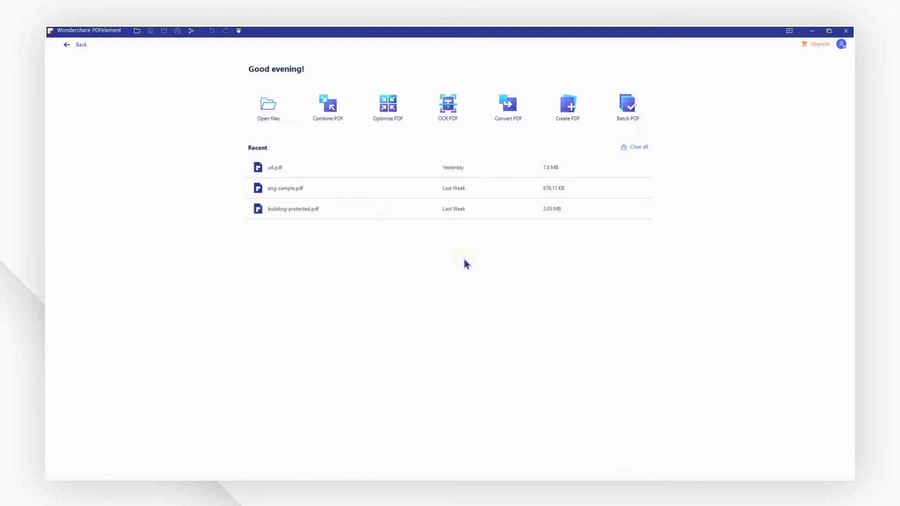
Open scene.pdf in PDFelement by dragging it in from File Explorer.
left_click(278, 120)
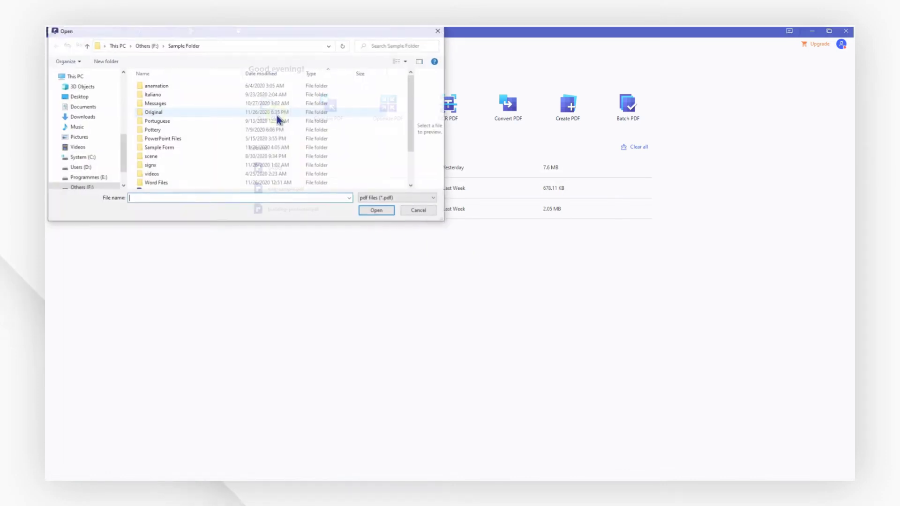
key("Escape")
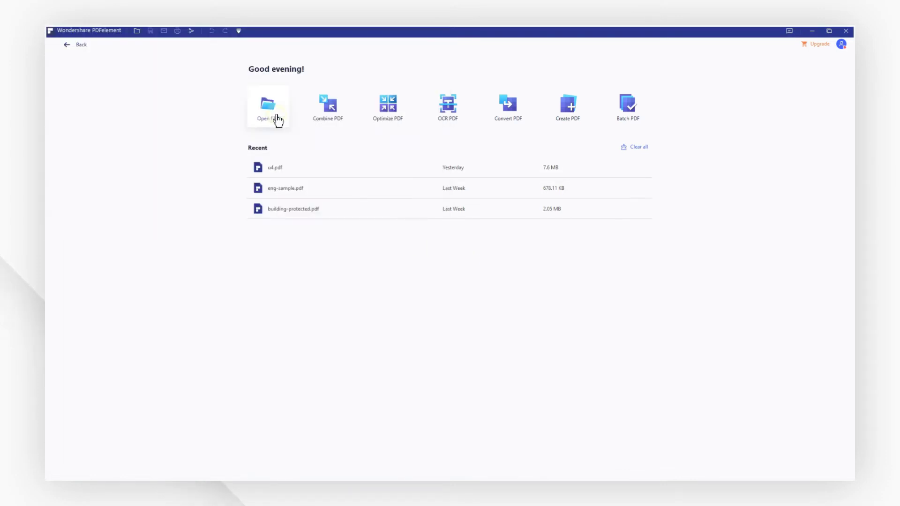
left_click_drag(299, 180, 772, 94)
left_click(726, 34)
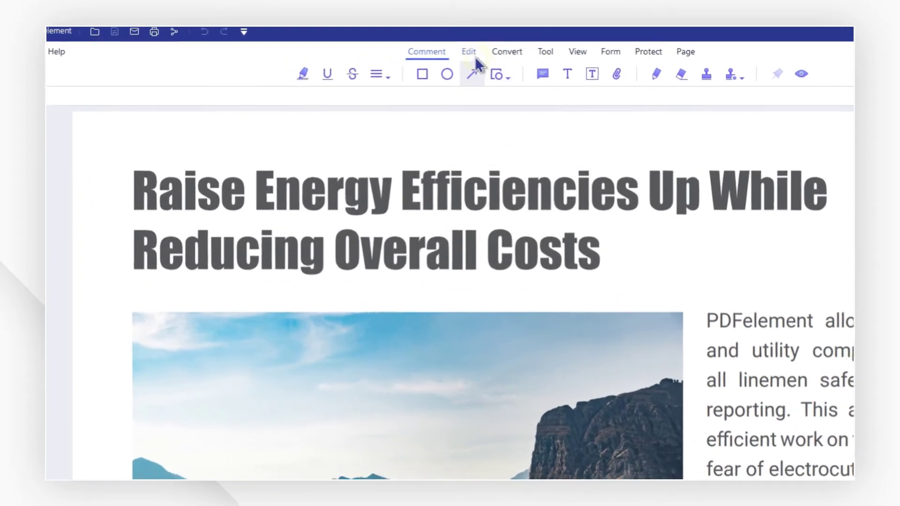
Turn on Edit mode and select the title, the mountain photo and the first paragraph.
left_click(393, 45)
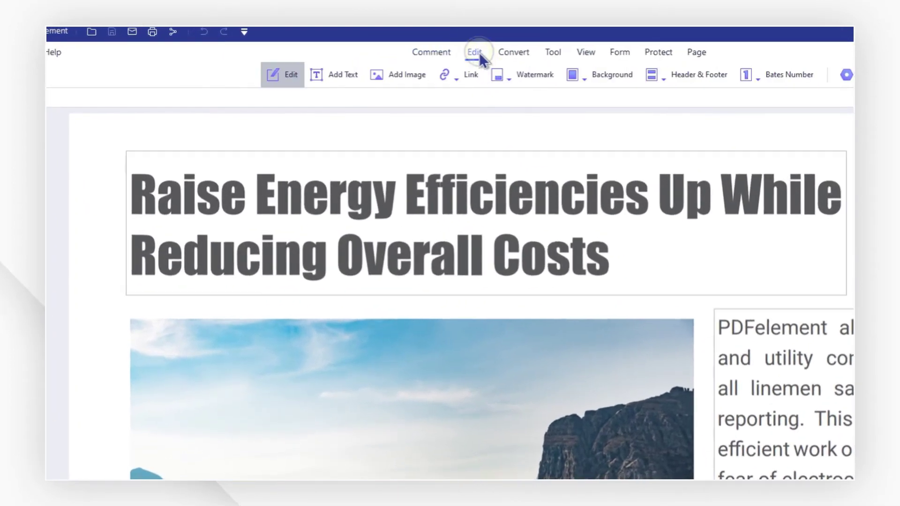
left_click(400, 205)
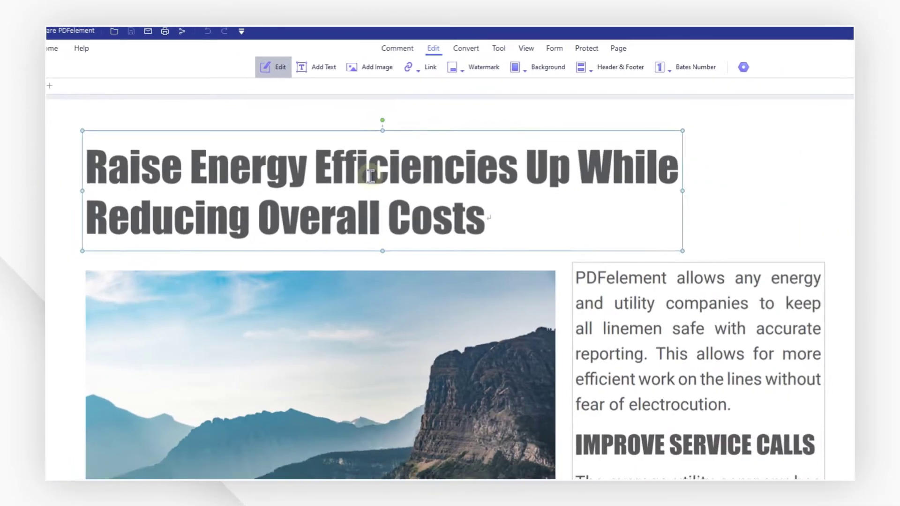
left_click(246, 304)
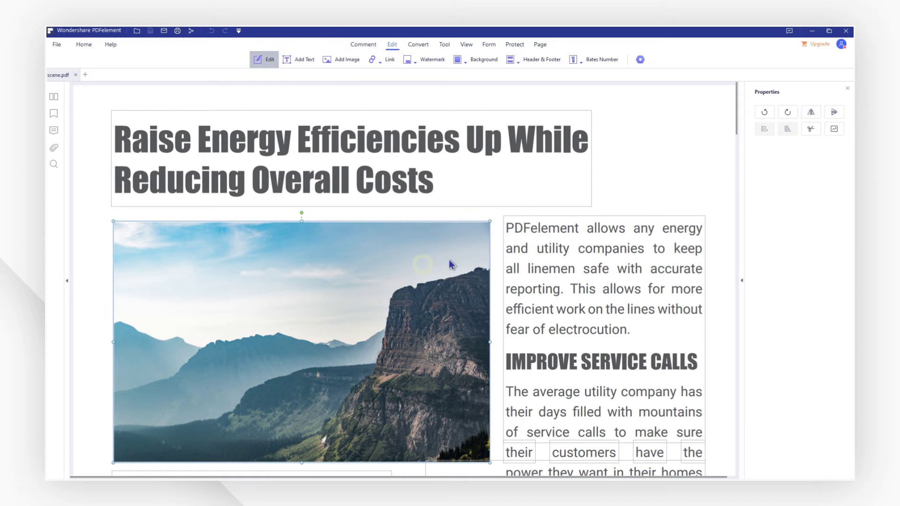
left_click(528, 229)
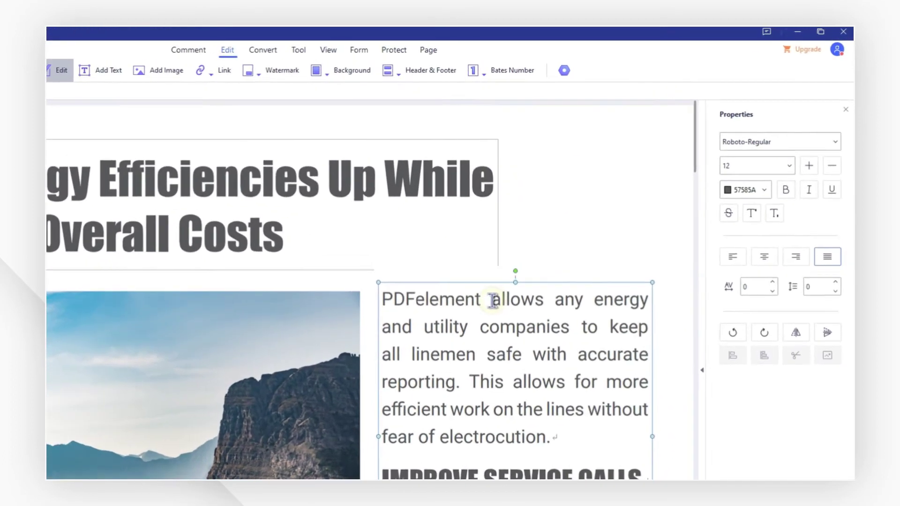
Make 'allows' superscript and the 'panies' ending of 'companies' subscript.
left_click_drag(563, 244, 600, 245)
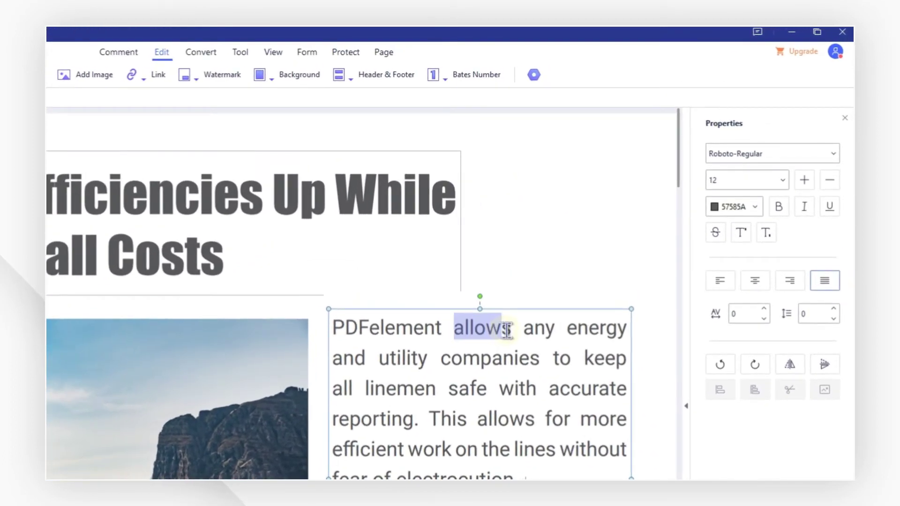
left_click_drag(507, 331, 512, 332)
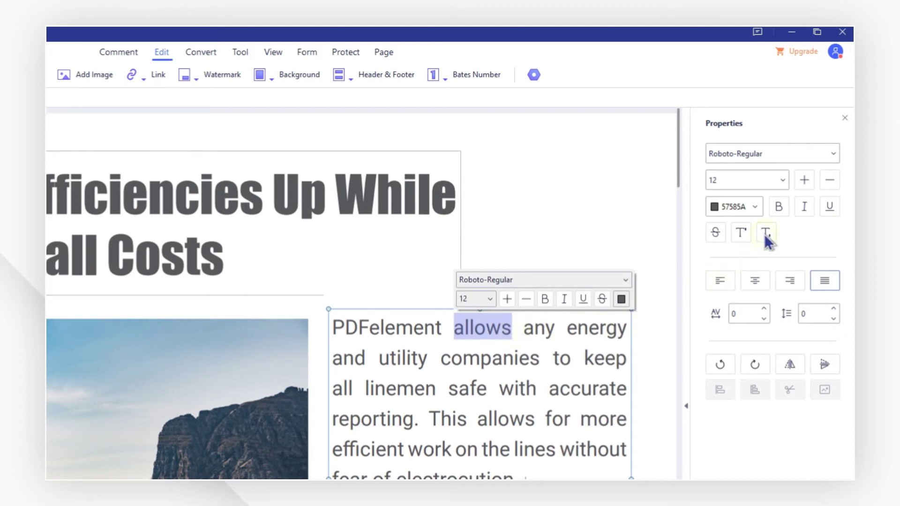
left_click(766, 234)
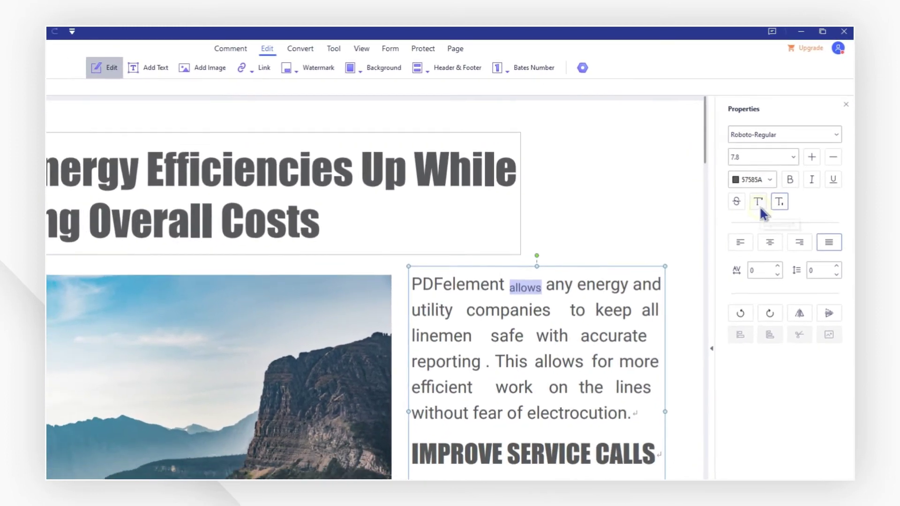
left_click(759, 204)
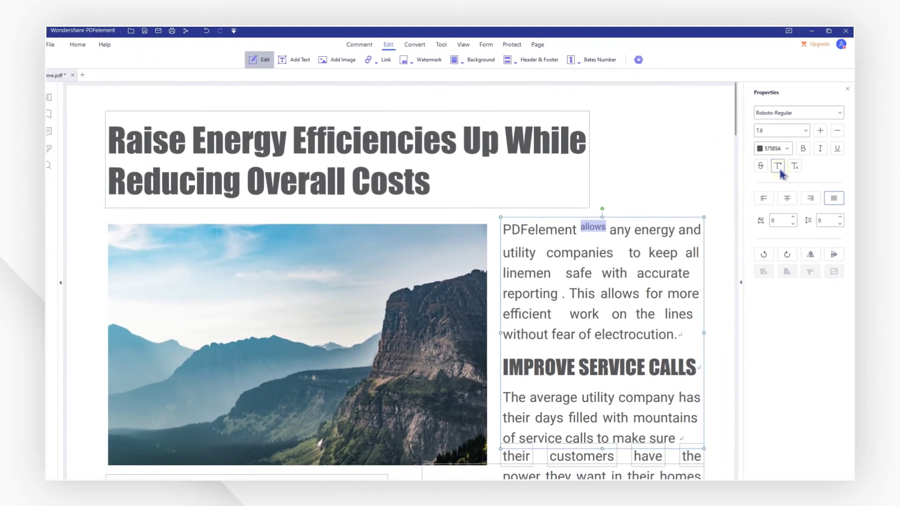
left_click_drag(576, 252, 617, 252)
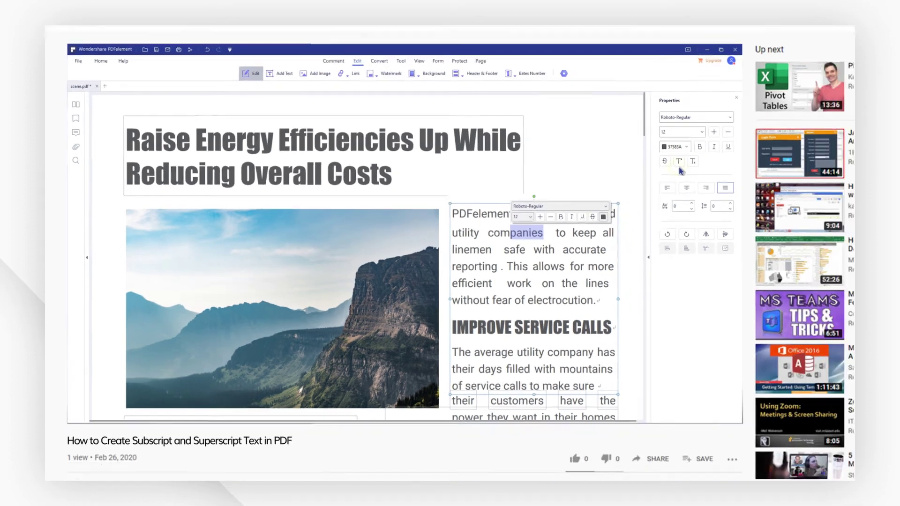
left_click(796, 166)
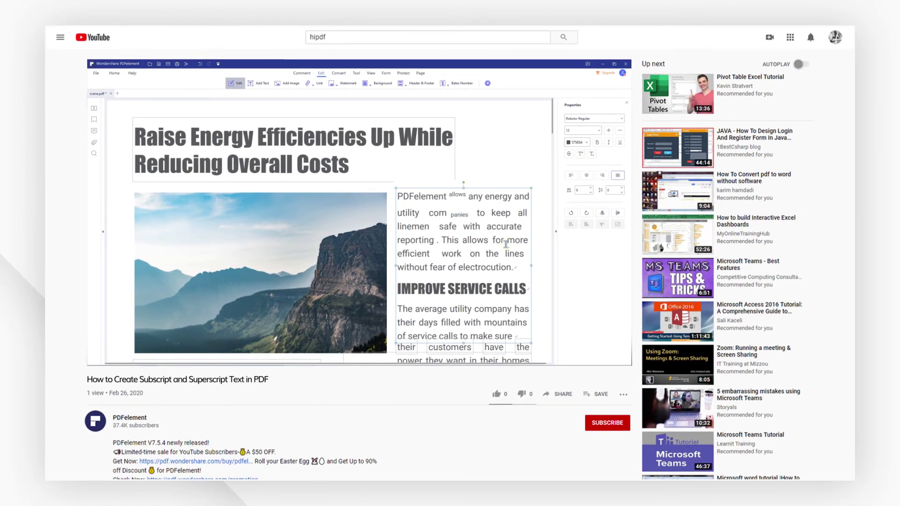
Like the tutorial, subscribe to PDFelement, and open the channel's video grid.
left_click(496, 395)
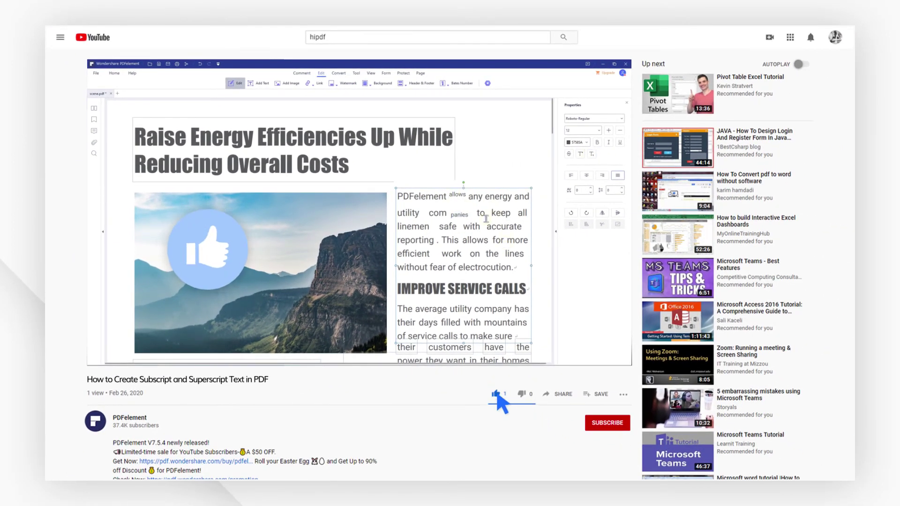
left_click(594, 424)
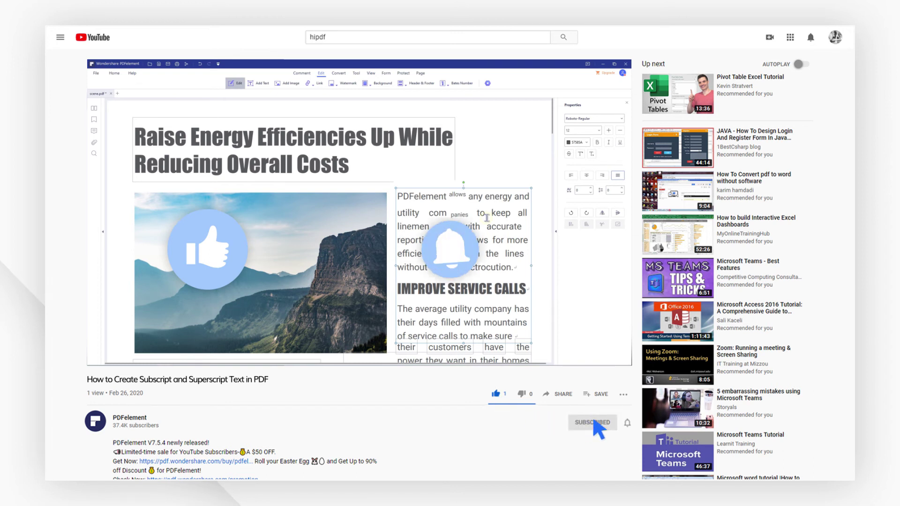
scroll(594, 423, "down", 2)
scroll(595, 424, "down", 2)
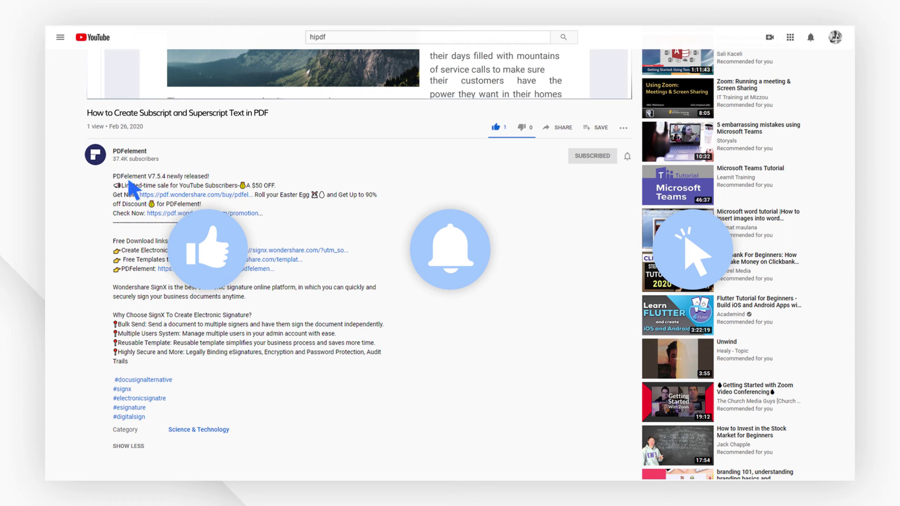
left_click(96, 155)
scroll(96, 152, "down", 3)
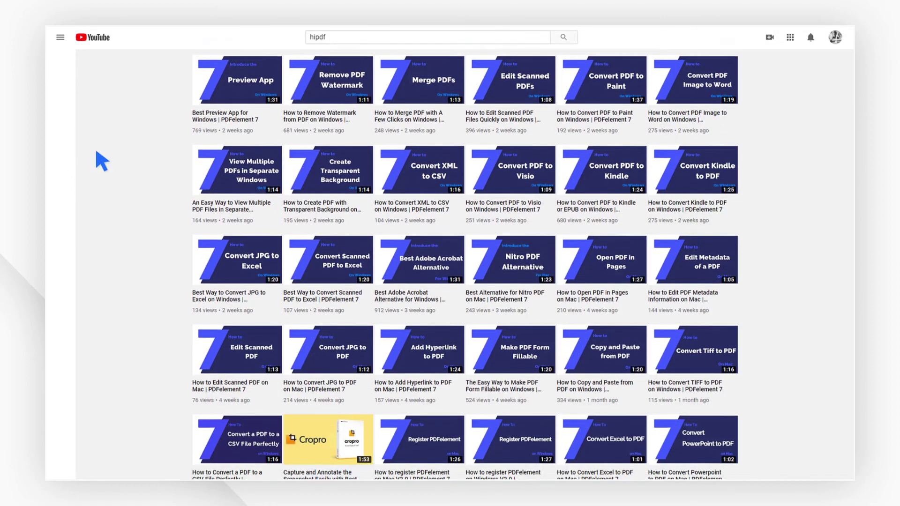